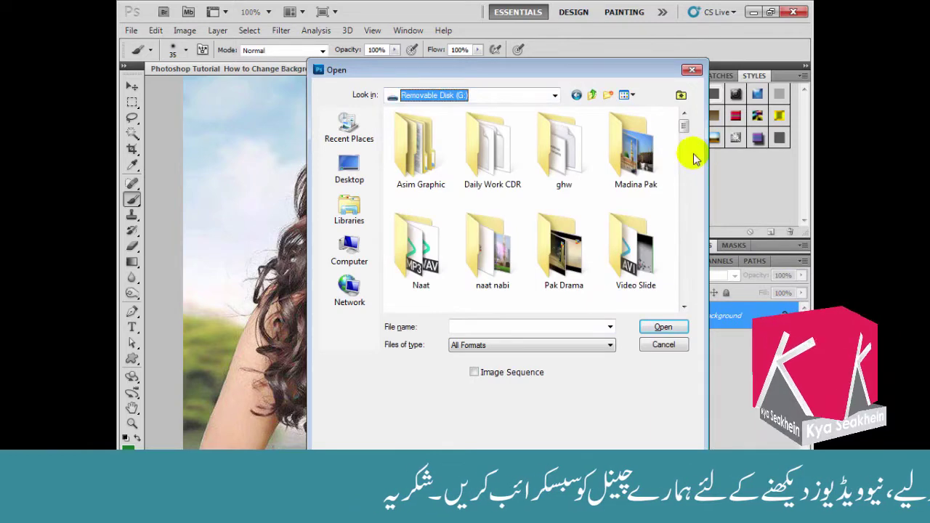
- Open the pakistani-flag image from the removable disk
drag(684, 125, 681, 245)
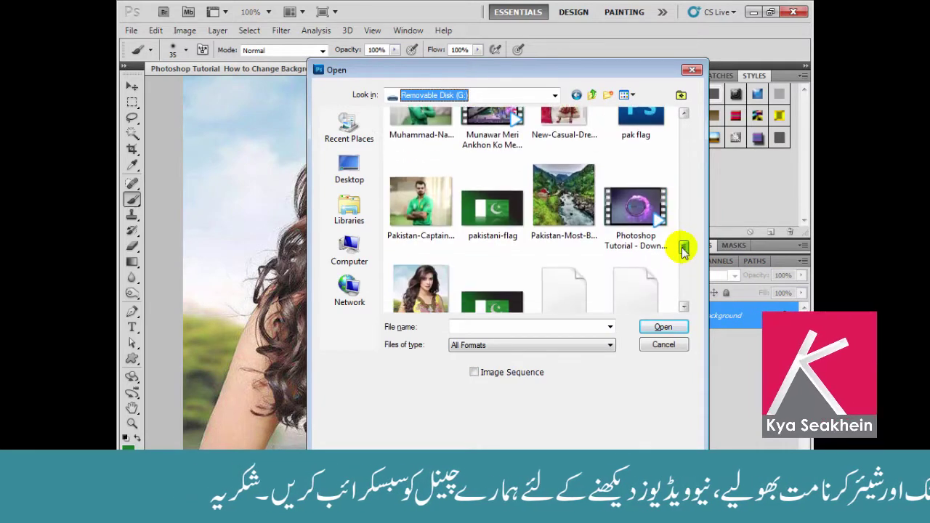
click(493, 231)
click(682, 326)
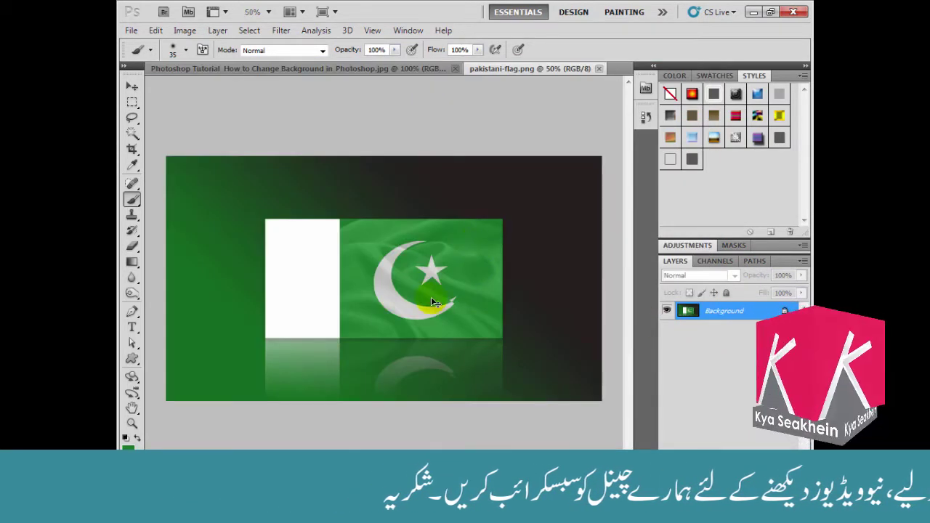
- Copy the main flag rectangle, without its reflection, using a rectangular selection and paste it into the portrait document
key(ctrl+plus)
click(132, 102)
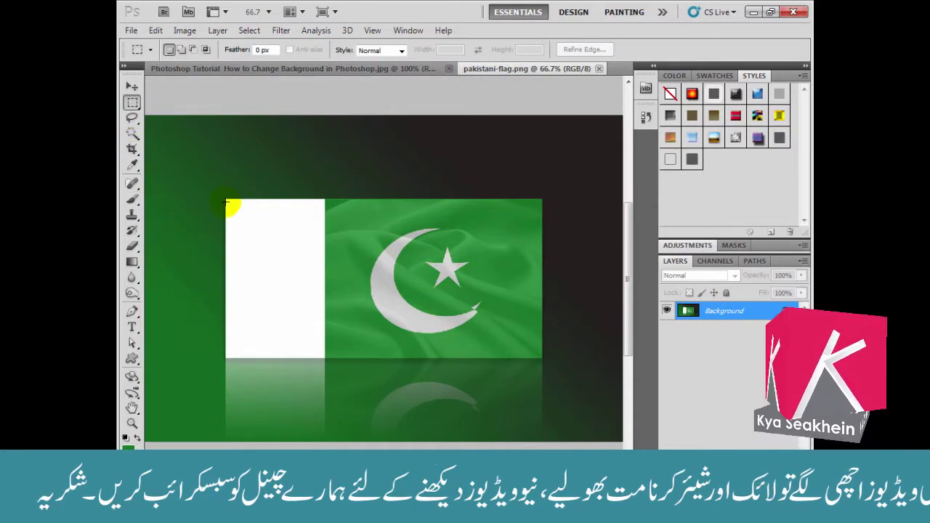
drag(228, 206, 540, 356)
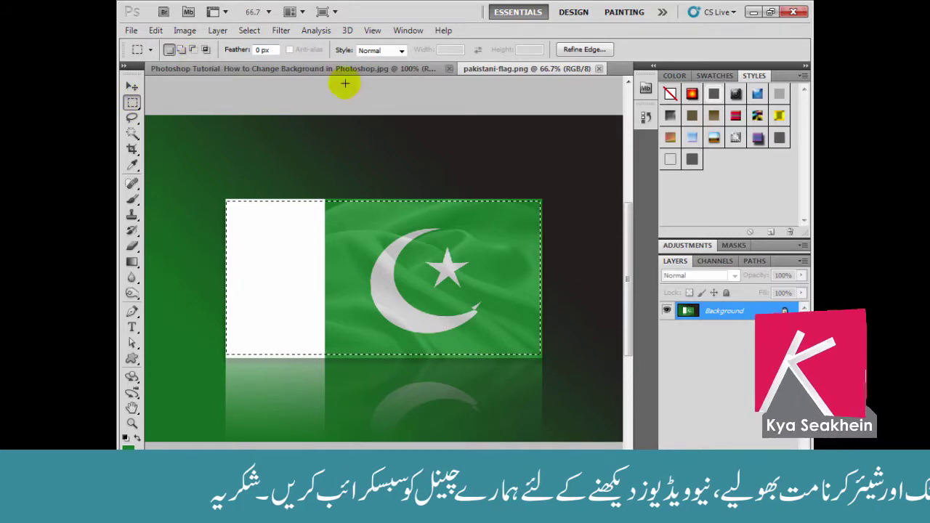
click(319, 69)
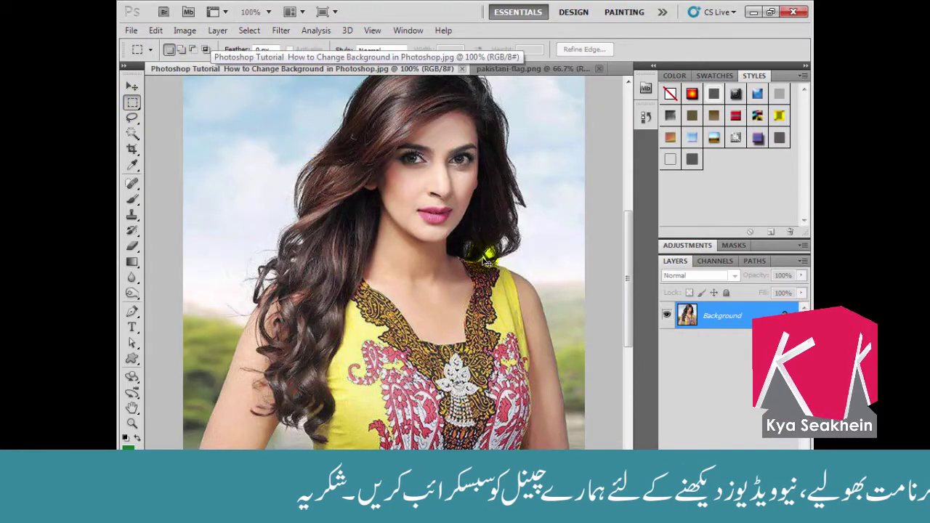
key(ctrl+v)
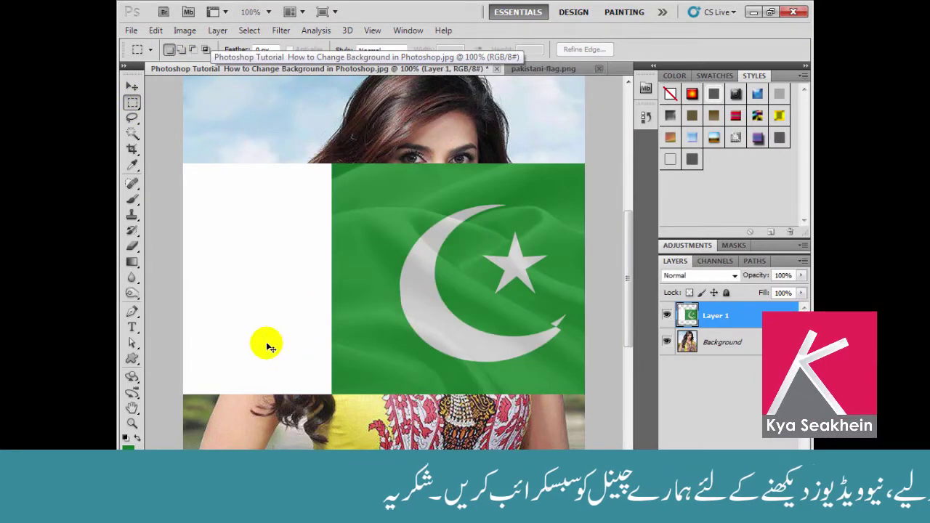
- Scale the pasted flag down proportionally to about 18% and place it over the cheek beside the nose
key(ctrl+t)
drag(183, 164, 439, 211)
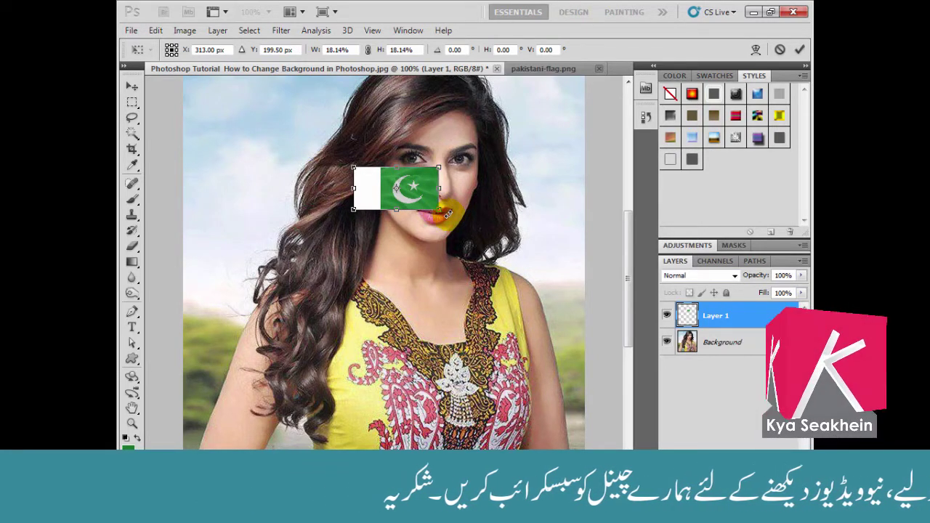
key(Return)
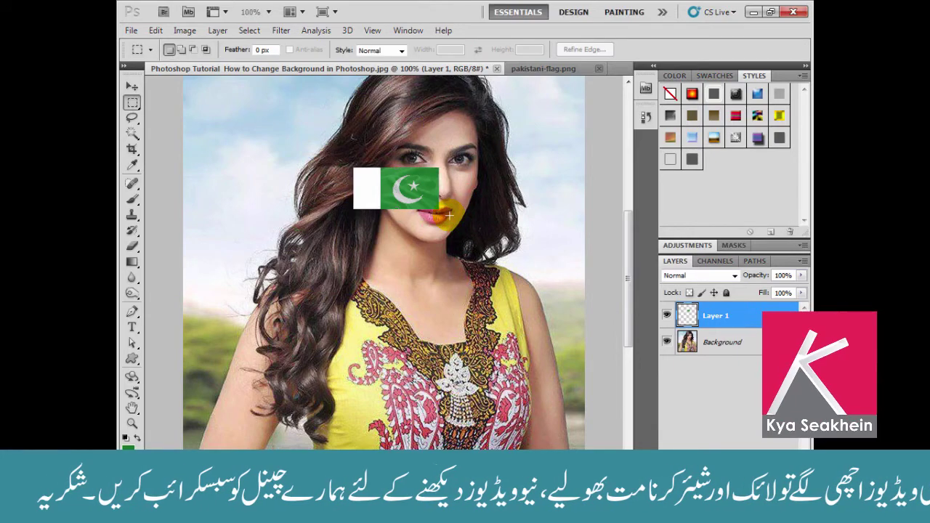
- Set the flag layer's opacity to 50%
key(ctrl+plus)
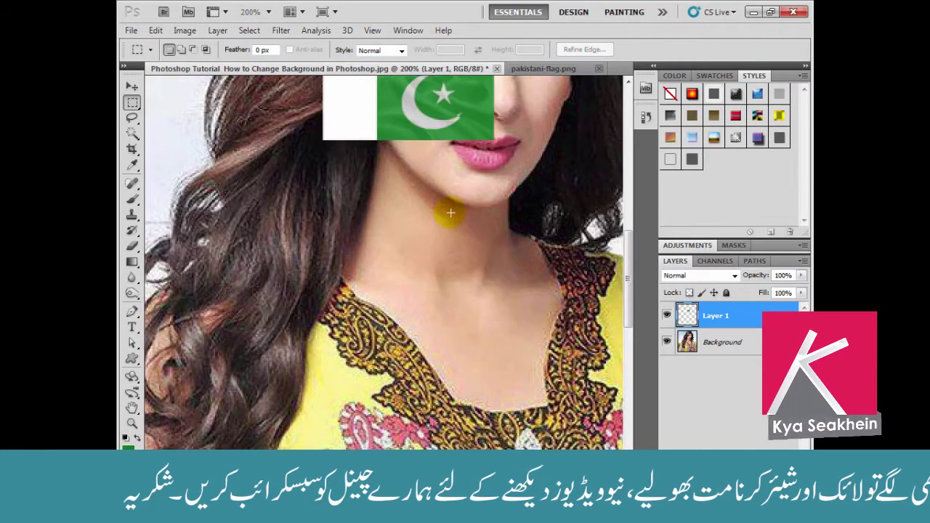
drag(507, 189, 473, 324)
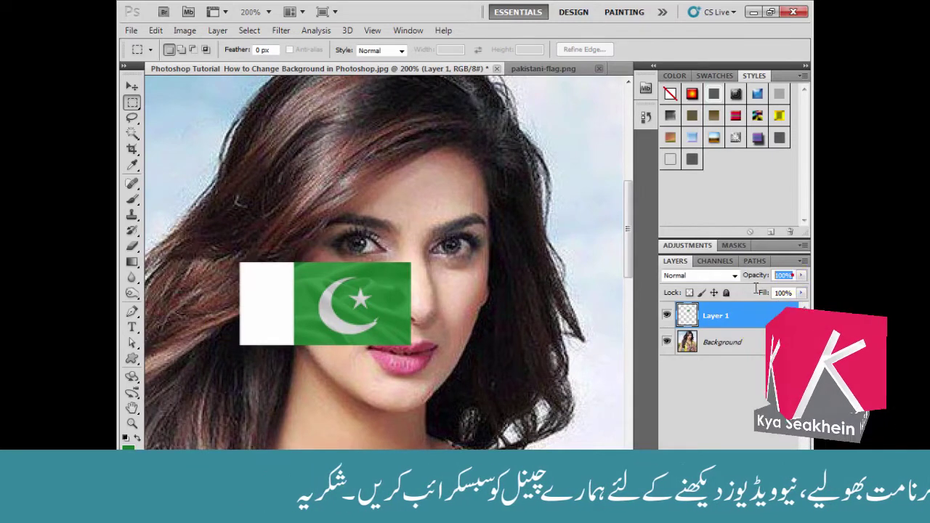
text(50)
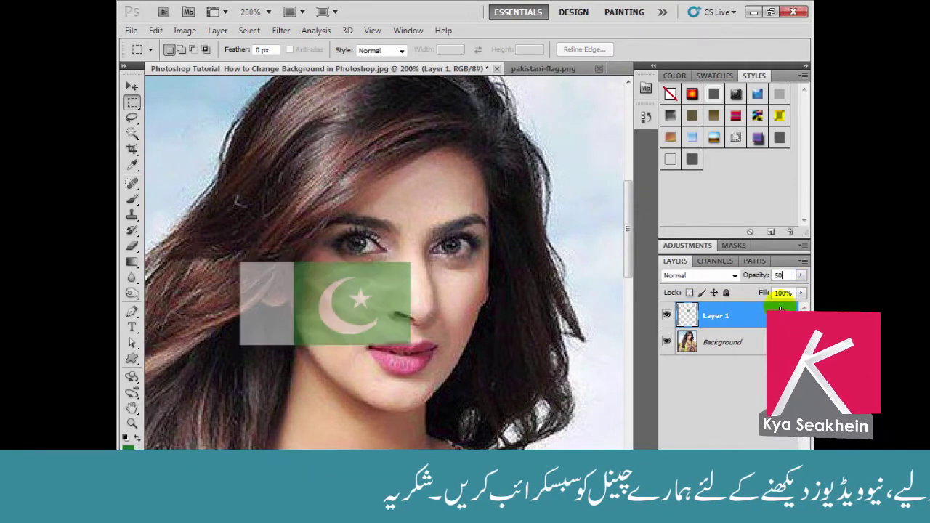
key(Return)
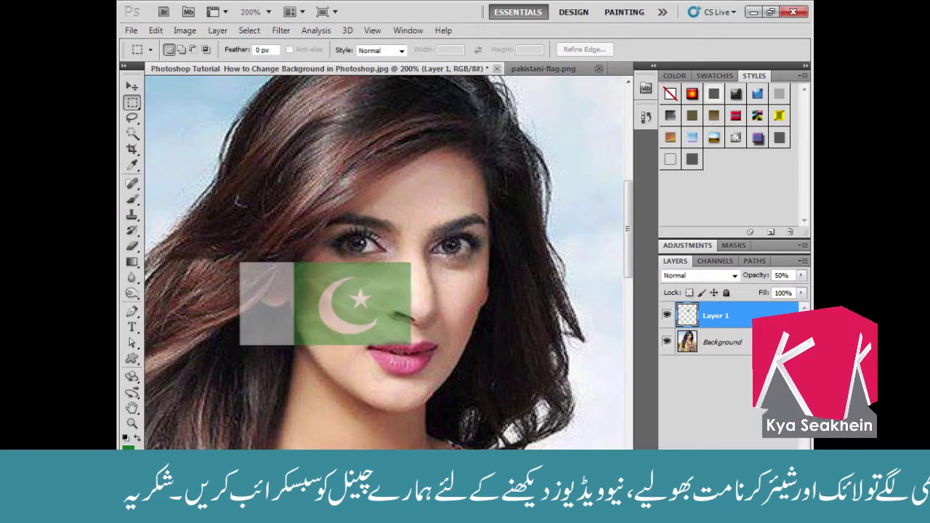
- Add a new empty layer above the flag layer and hide the flag layer
click(772, 488)
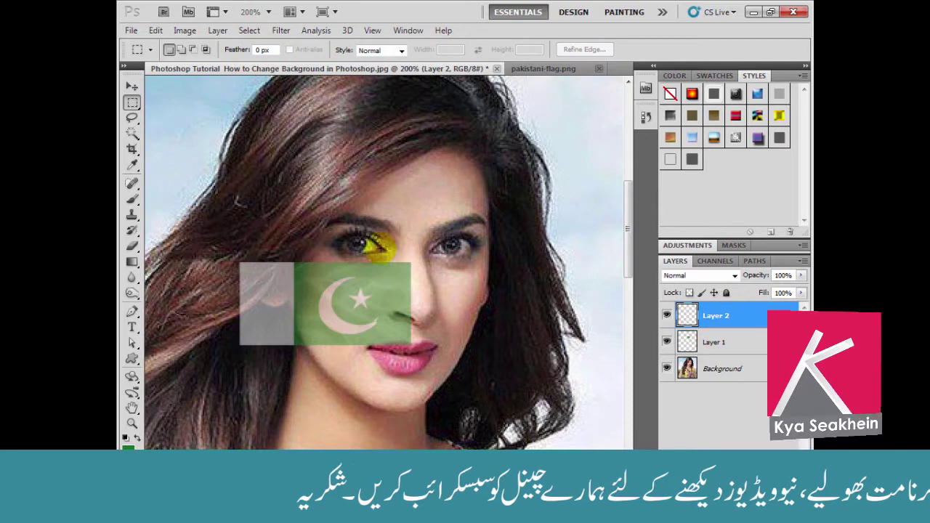
click(667, 343)
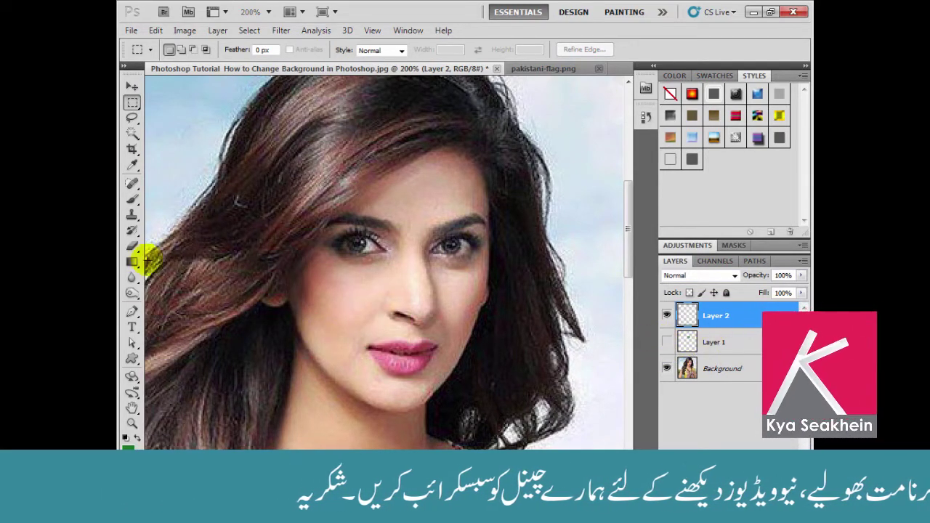
- Paint the whole face green on the new layer with a 35 px brush and set that layer's blend mode to Color
click(132, 200)
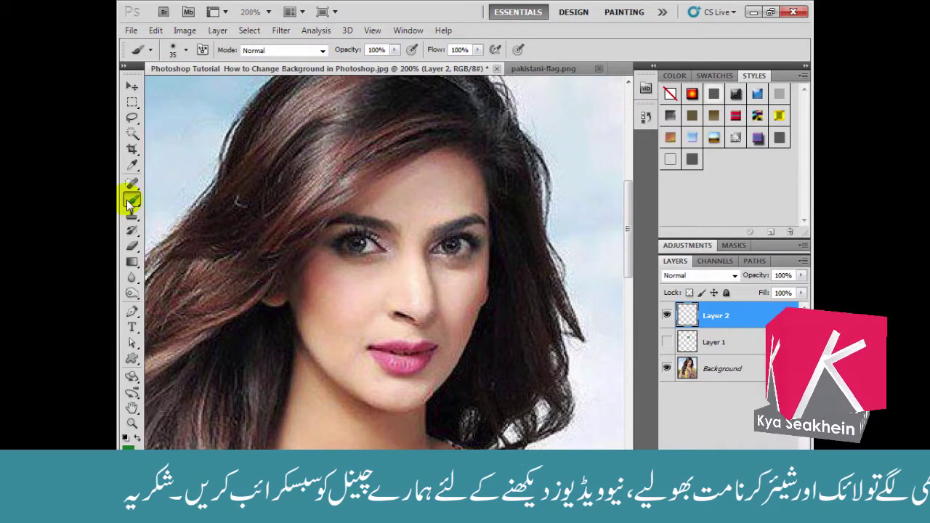
click(128, 444)
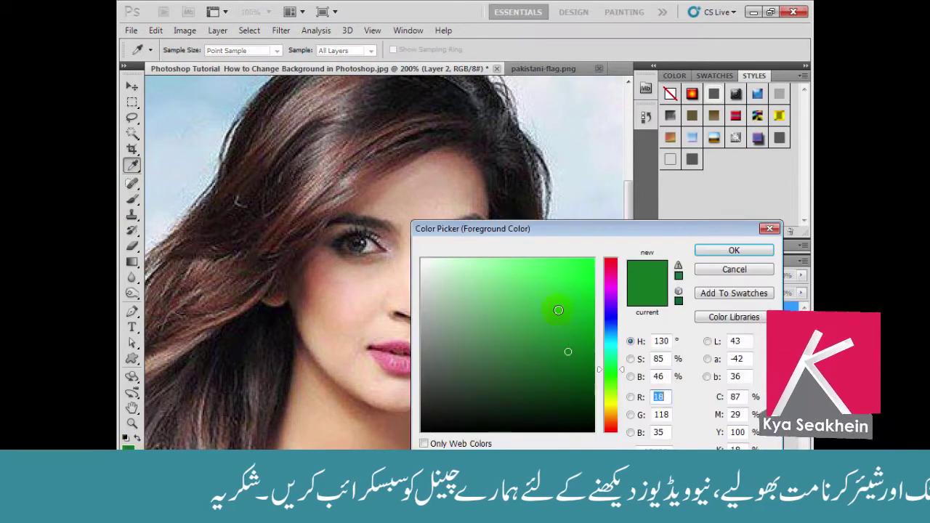
click(712, 254)
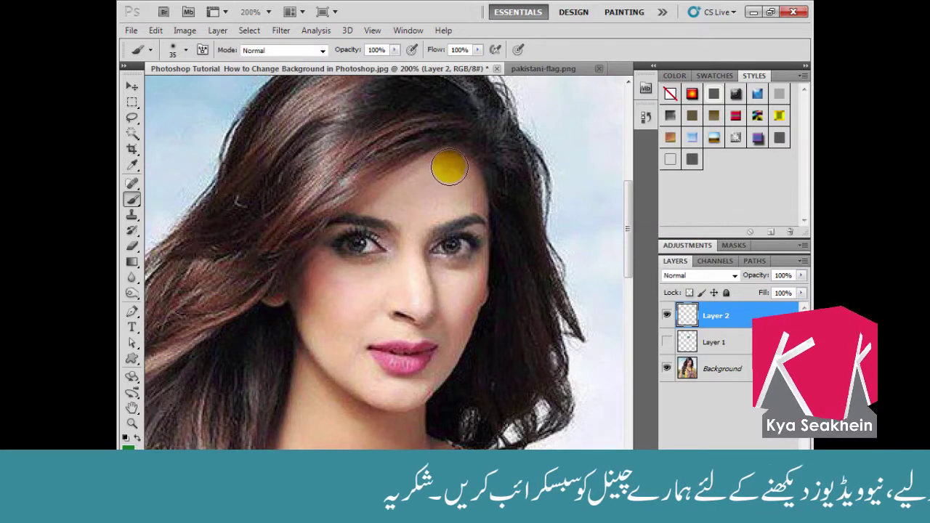
mouse_move(455, 162)
mouse_down()
mouse_move(372, 195)
mouse_move(334, 241)
mouse_move(314, 288)
mouse_move(326, 348)
mouse_move(384, 389)
mouse_move(402, 391)
mouse_move(429, 374)
mouse_move(469, 288)
mouse_move(474, 218)
mouse_move(457, 168)
mouse_move(428, 172)
mouse_move(431, 182)
mouse_move(400, 212)
mouse_move(445, 186)
mouse_move(347, 254)
mouse_move(455, 193)
mouse_move(346, 291)
mouse_move(363, 254)
mouse_move(349, 331)
mouse_move(364, 352)
mouse_move(345, 286)
mouse_move(338, 321)
mouse_move(389, 368)
mouse_move(387, 378)
mouse_move(373, 369)
mouse_move(361, 375)
mouse_move(377, 386)
mouse_move(406, 390)
mouse_move(425, 378)
mouse_move(472, 230)
mouse_up()
mouse_move(466, 303)
mouse_down()
mouse_move(440, 317)
mouse_move(460, 234)
mouse_move(391, 323)
mouse_move(368, 315)
mouse_move(426, 295)
mouse_move(401, 331)
mouse_up()
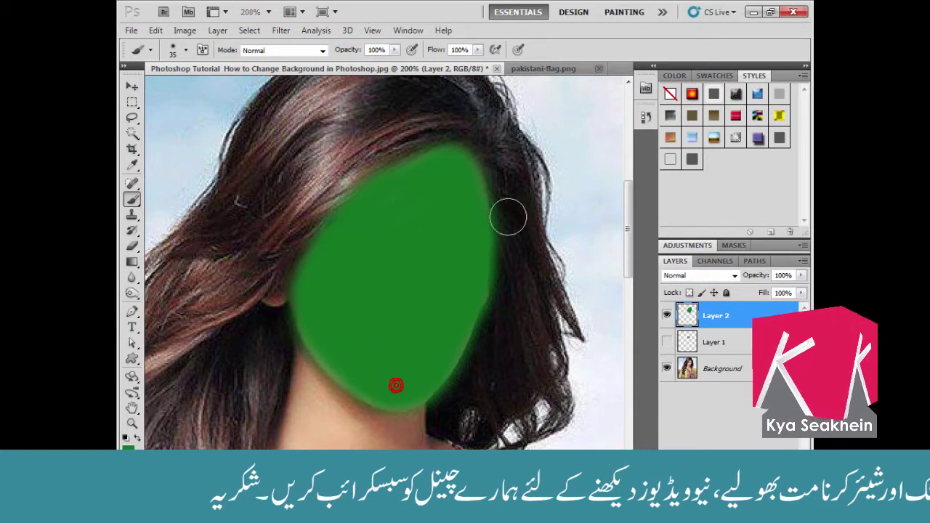
click(432, 170)
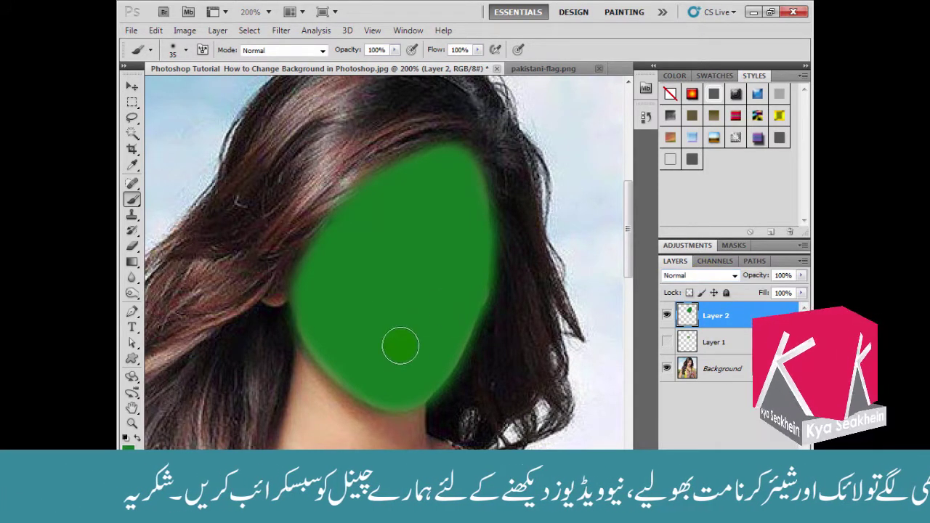
click(711, 281)
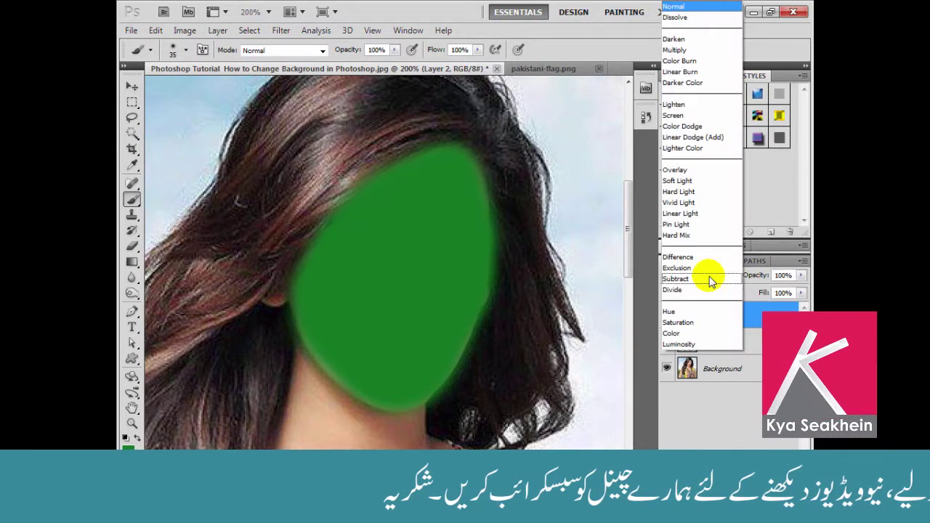
click(678, 335)
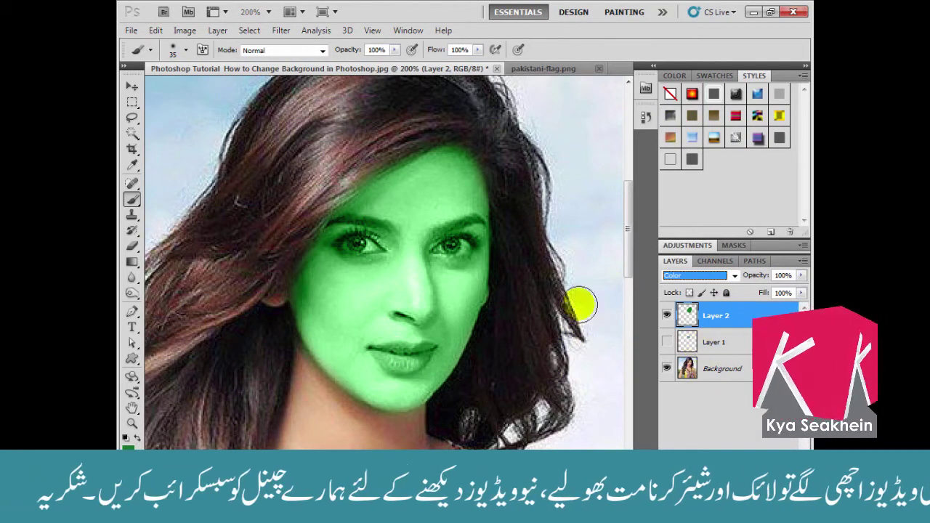
- Erase the green from the eye nearer the parted hair using a soft 16 px eraser with 0% hardness
click(133, 249)
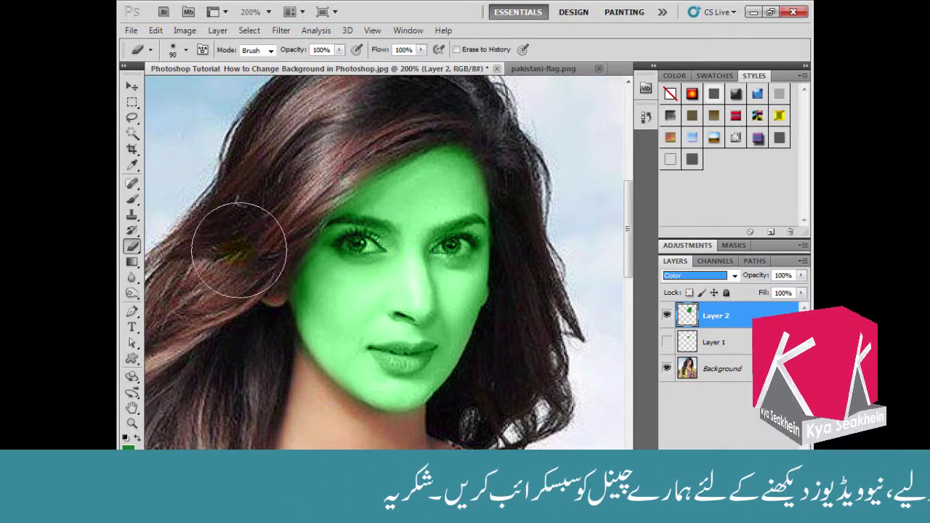
click(185, 50)
click(155, 89)
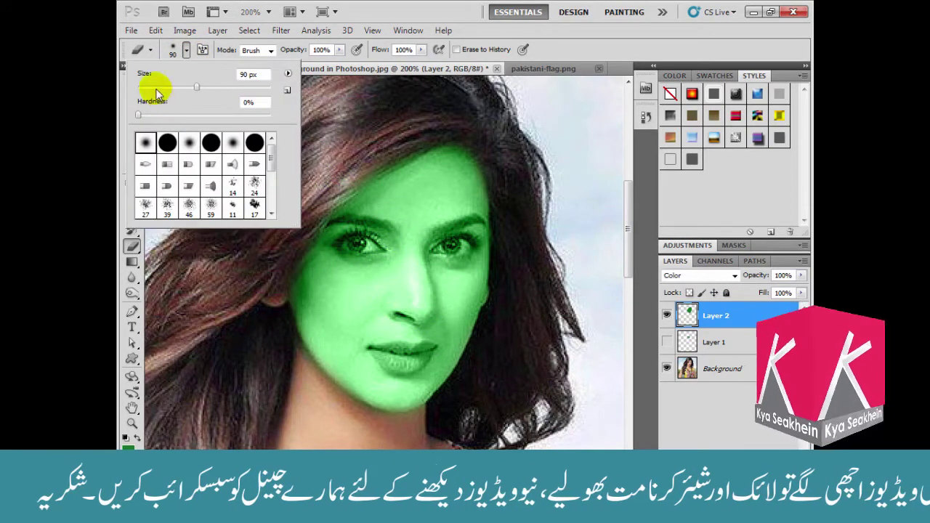
drag(155, 88, 149, 88)
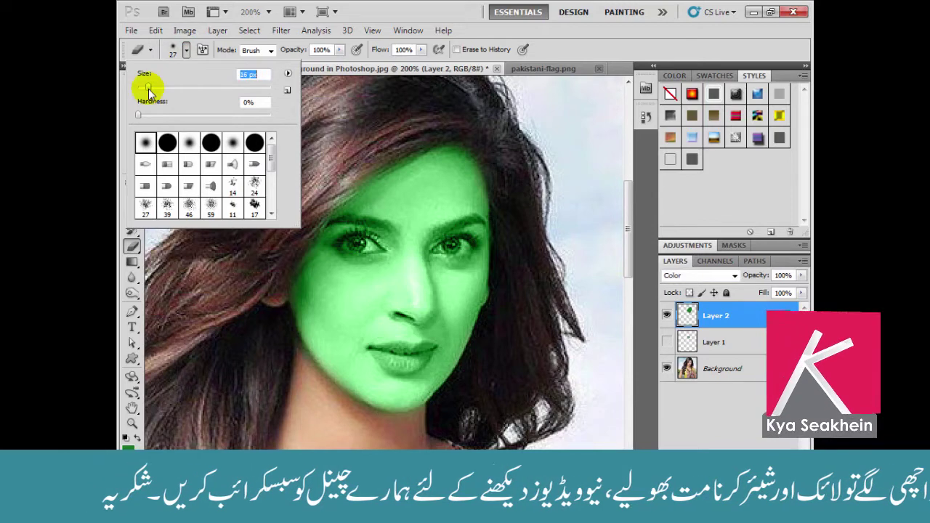
click(145, 142)
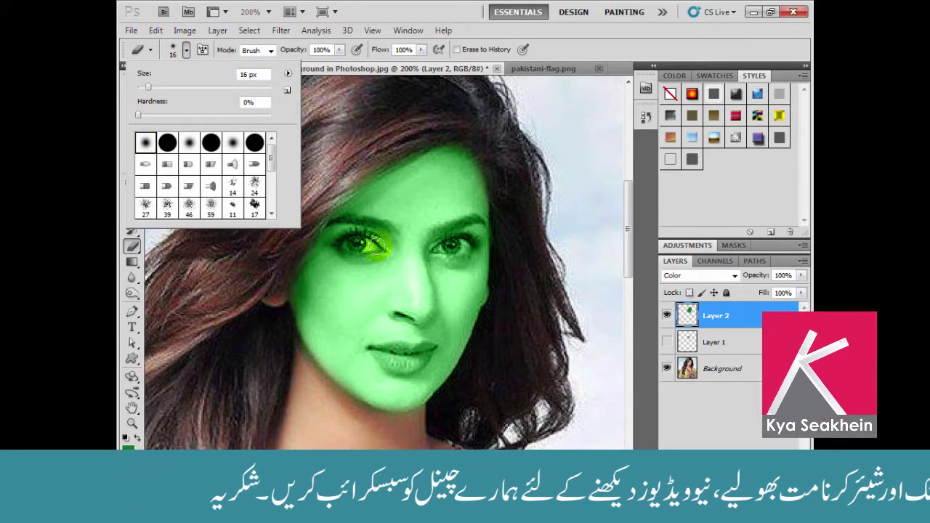
drag(366, 247, 360, 245)
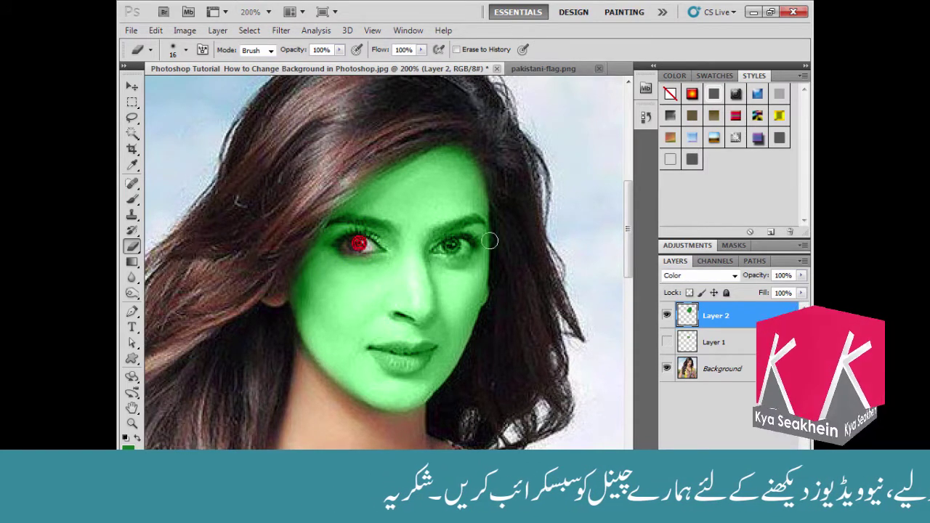
- Reduce the eraser to 10 px and erase the green from the other eye and the lips
key(bracketleft)
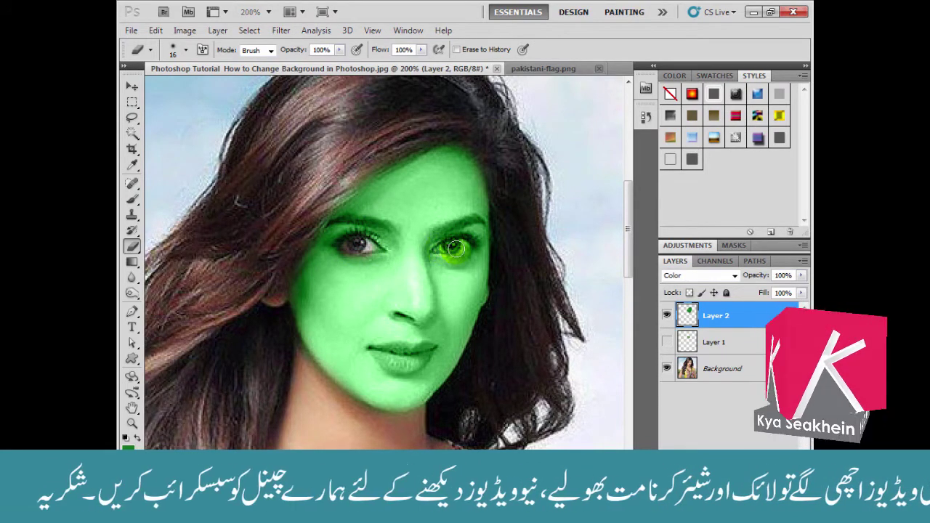
key(bracketleft)
key(bracketleft)
key(bracketleft)
key(bracketleft)
key(bracketleft)
drag(455, 249, 463, 249)
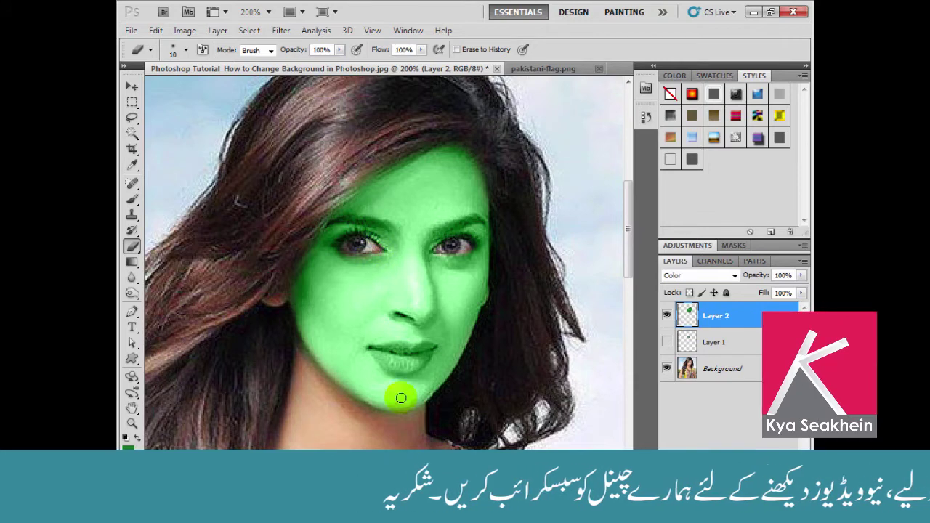
drag(372, 349, 431, 348)
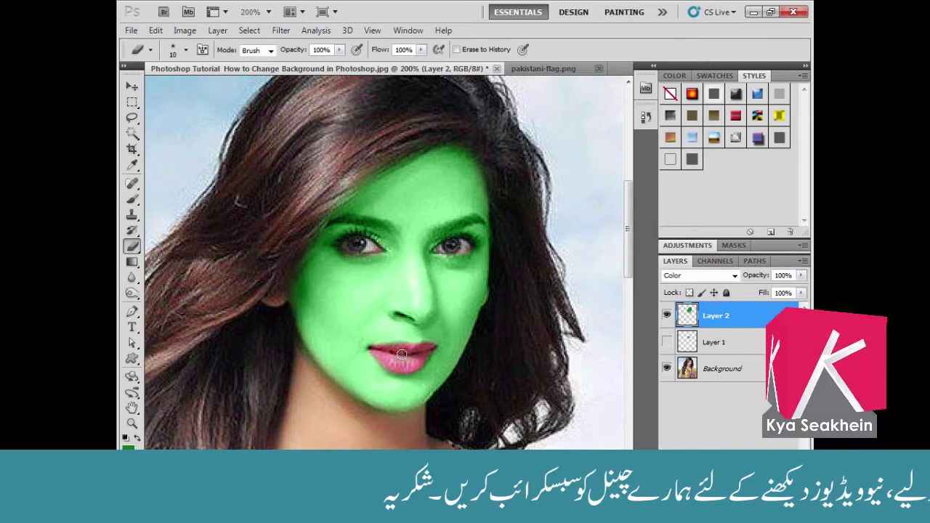
mouse_move(382, 355)
mouse_down()
mouse_move(400, 357)
mouse_move(374, 349)
mouse_move(435, 347)
mouse_move(422, 350)
mouse_up()
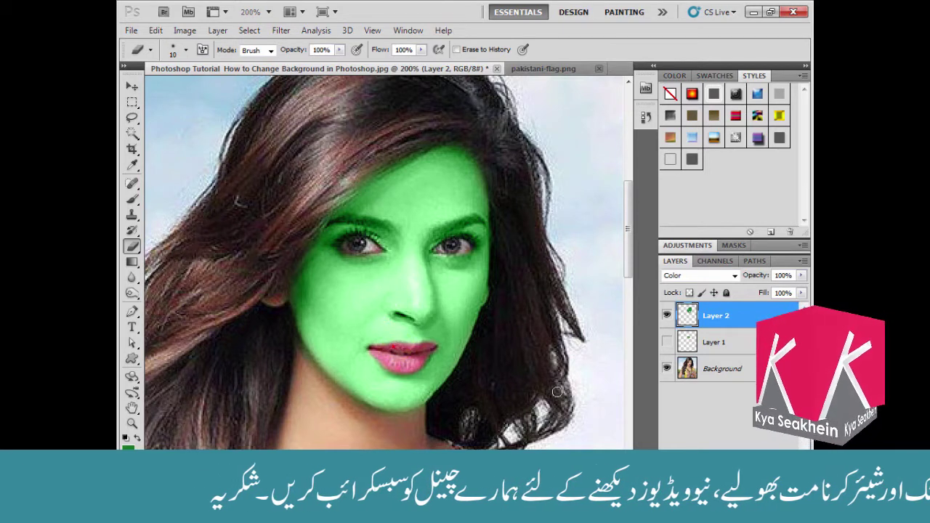
- Show the flag layer again and make it the active layer with the Move tool ready
click(667, 343)
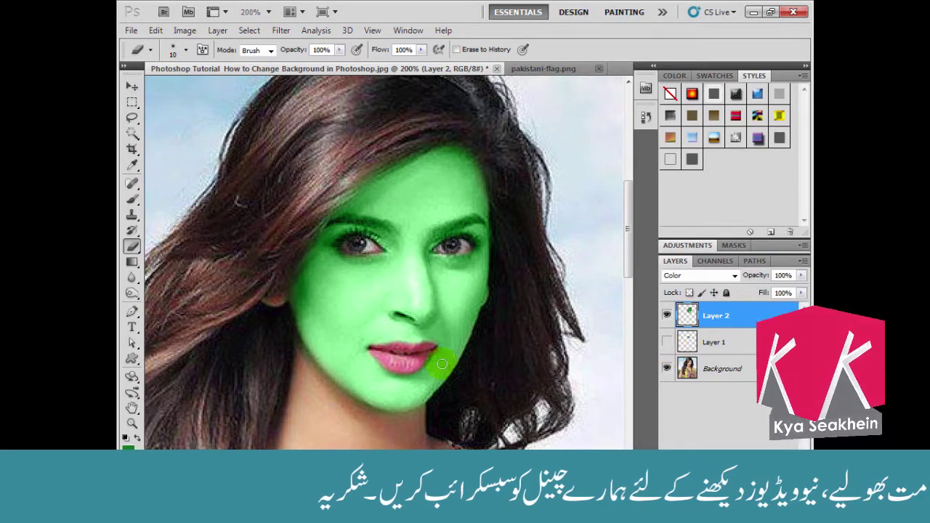
click(667, 342)
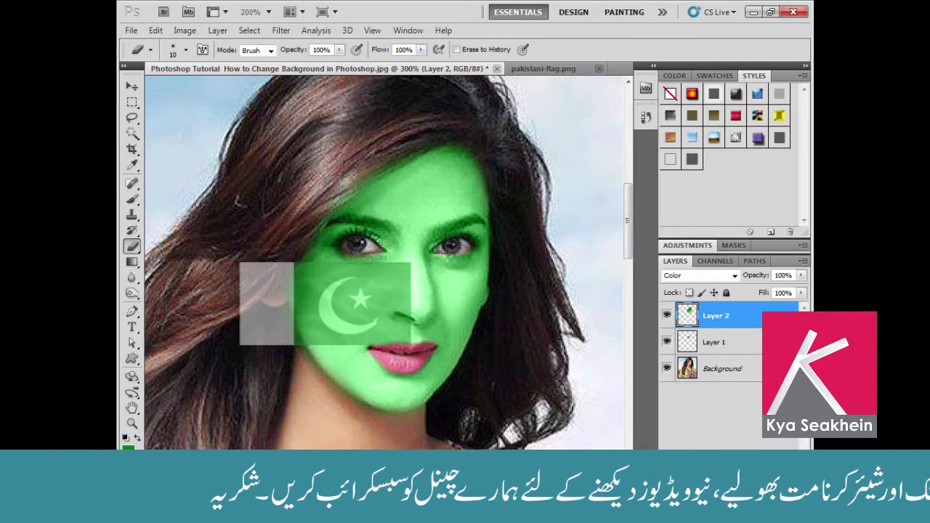
key(ctrl+plus)
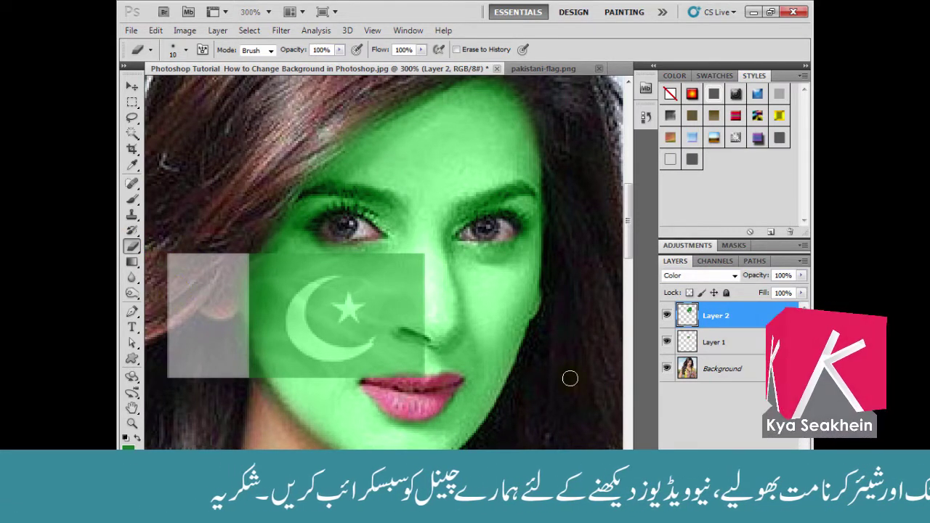
click(130, 88)
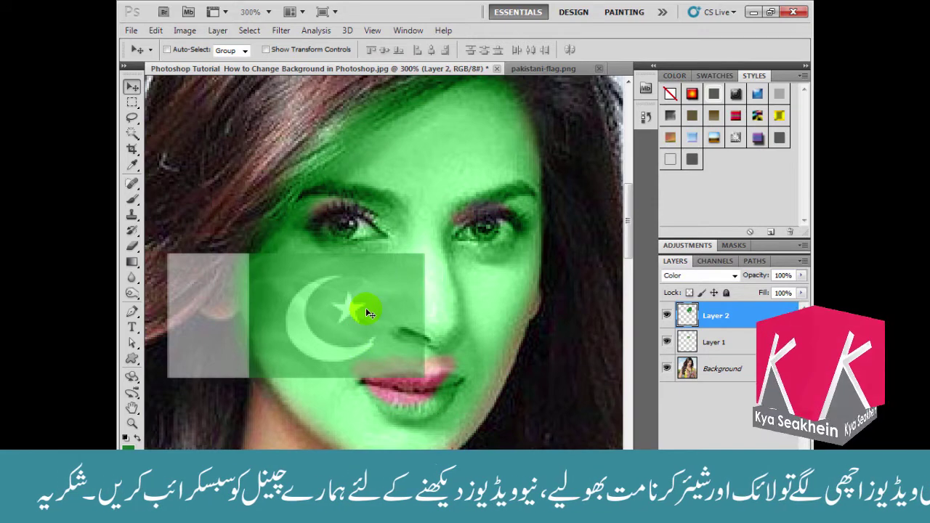
click(703, 342)
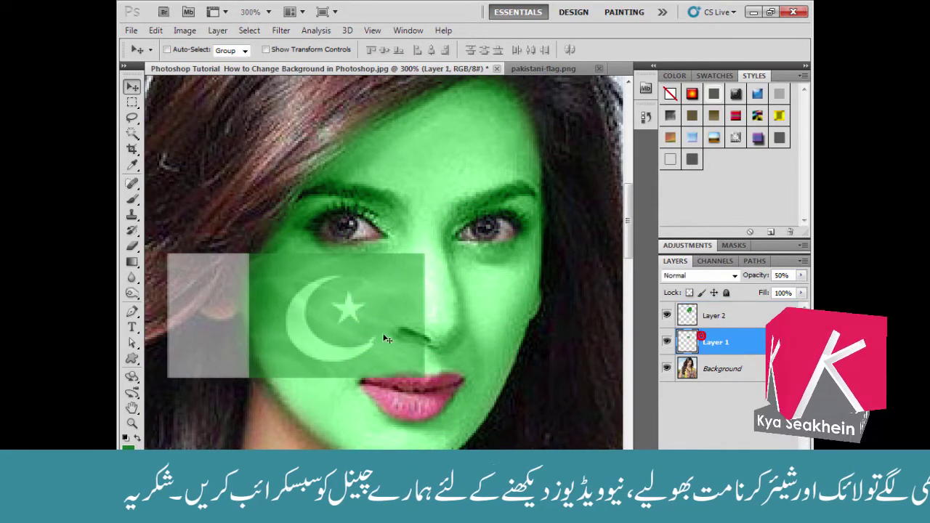
- Nudge the flag slightly upward on the cheek and scale it to 102.56% in both width and height
drag(349, 311, 349, 304)
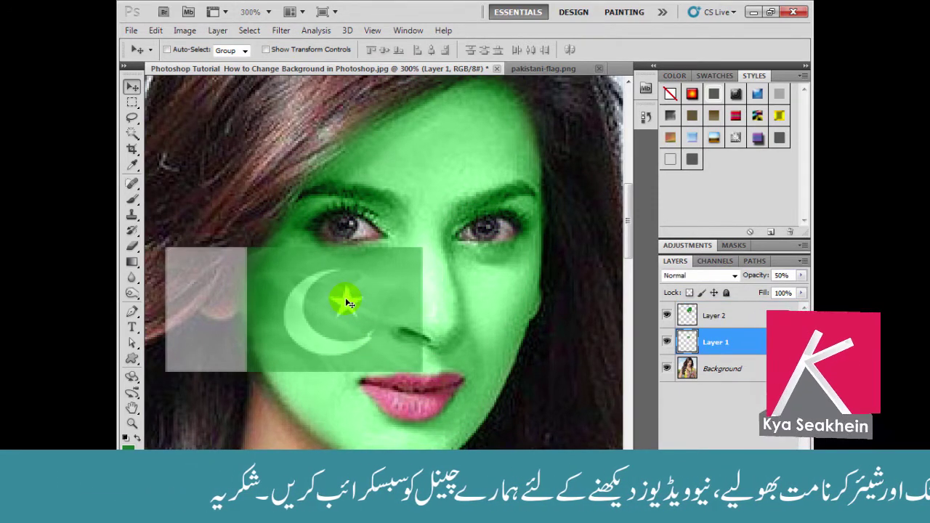
key(ctrl+t)
drag(425, 247, 427, 245)
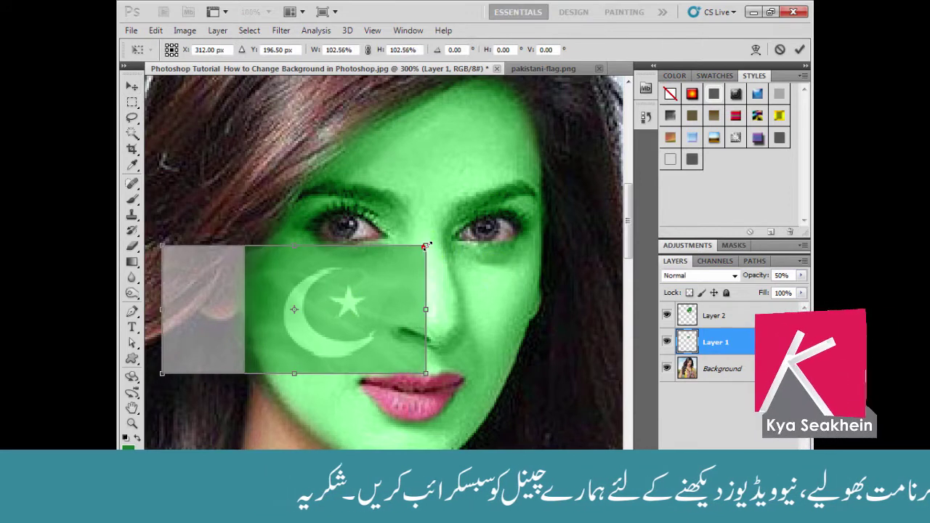
key(Return)
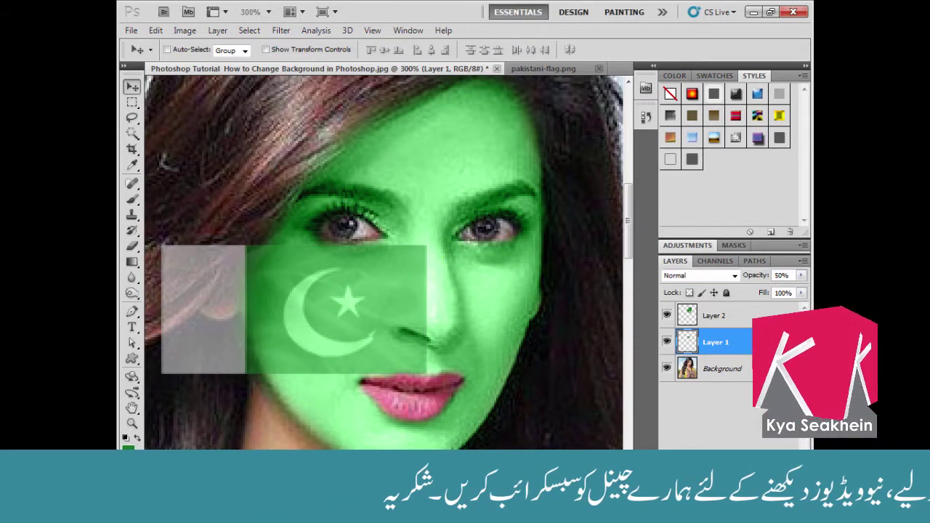
- Erase the flag's upper edge under the eye, its white strip over the hair and its lower edge with a 30 px eraser
click(132, 246)
key(bracketright)
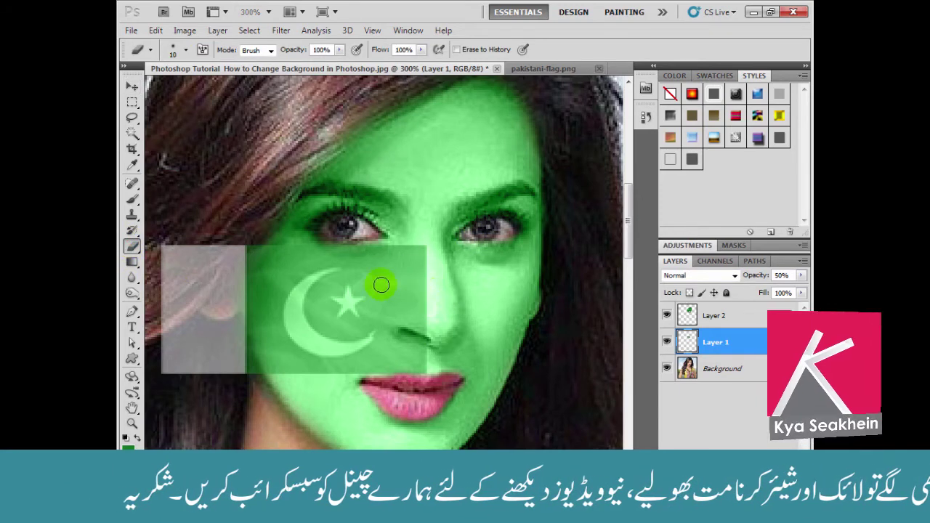
key(bracketright)
key(bracketright)
key(bracketright)
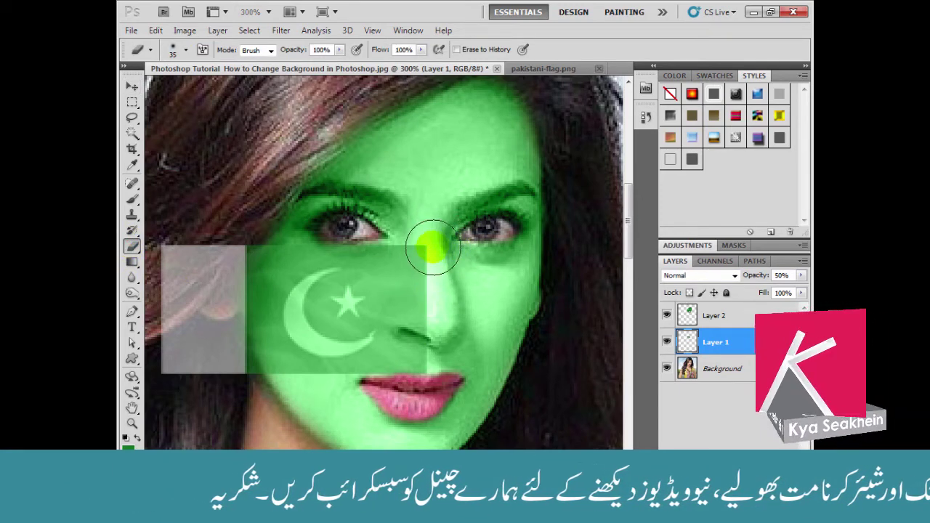
click(414, 246)
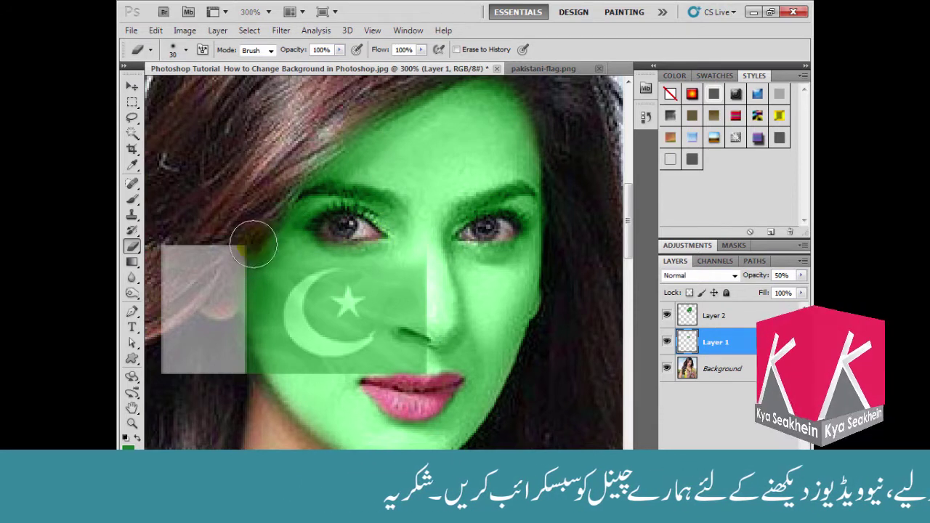
mouse_move(235, 231)
mouse_down()
mouse_move(185, 348)
mouse_move(198, 231)
mouse_move(175, 261)
mouse_move(176, 234)
mouse_move(173, 376)
mouse_move(182, 268)
mouse_move(192, 384)
mouse_move(229, 245)
mouse_move(210, 340)
mouse_move(219, 370)
mouse_move(224, 265)
mouse_move(230, 361)
mouse_move(247, 390)
mouse_move(238, 359)
mouse_move(248, 385)
mouse_move(336, 411)
mouse_move(276, 389)
mouse_move(385, 392)
mouse_move(275, 392)
mouse_up()
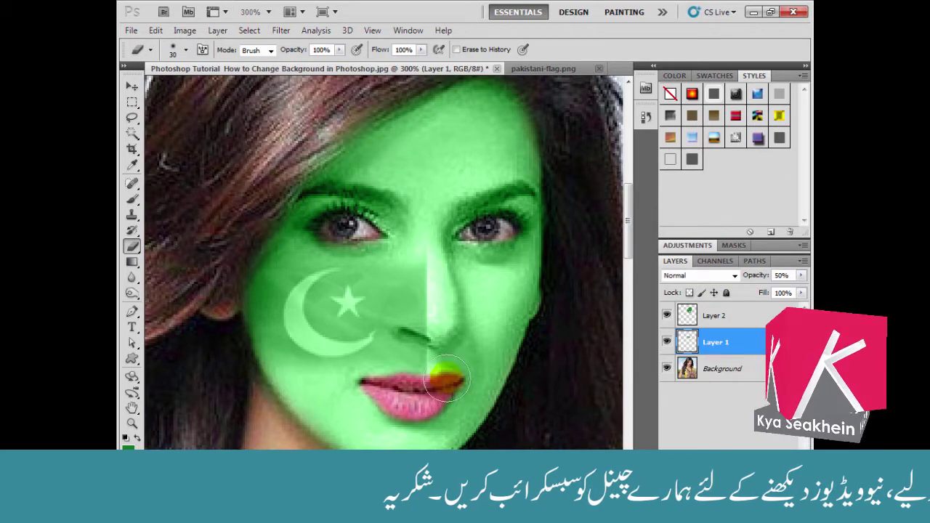
- Erase the flag's remaining vertical edge along the nose and above the lips, keeping the crescent and star on the cheek
drag(446, 378, 436, 381)
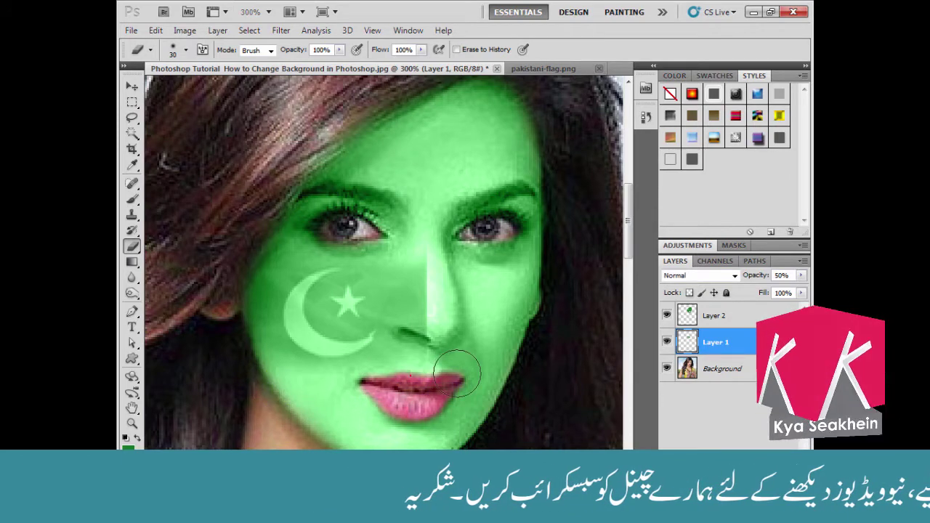
drag(416, 269, 424, 333)
mouse_move(401, 286)
mouse_down()
mouse_move(443, 341)
mouse_move(433, 347)
mouse_move(409, 321)
mouse_up()
click(413, 285)
click(401, 275)
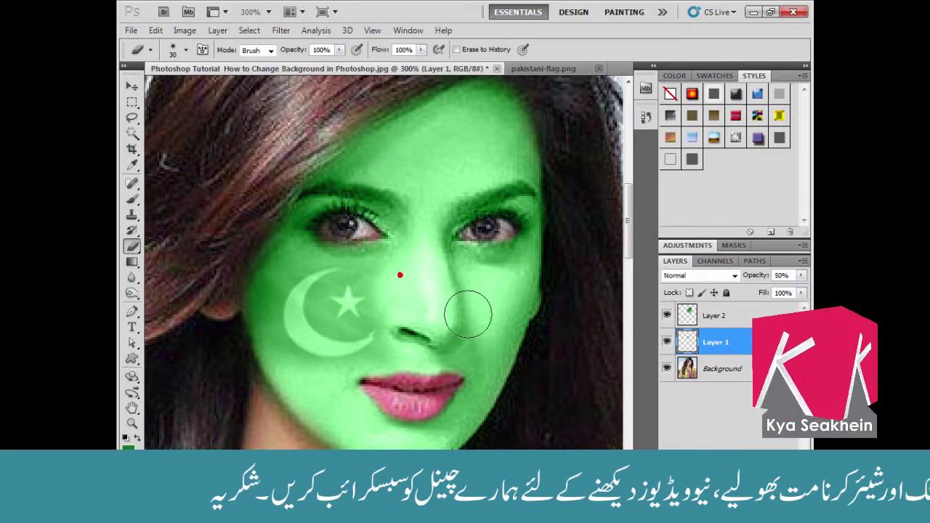
drag(394, 270, 393, 262)
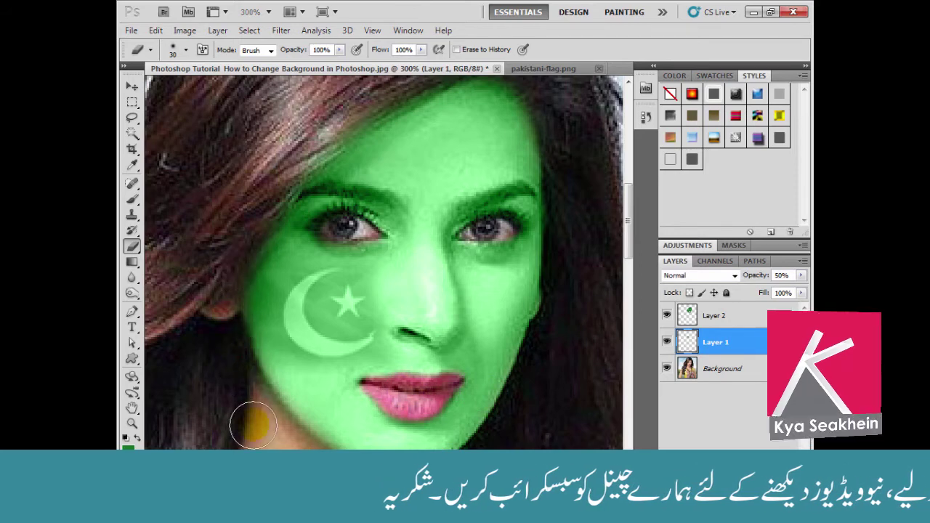
key(ctrl+minus)
key(ctrl+minus)
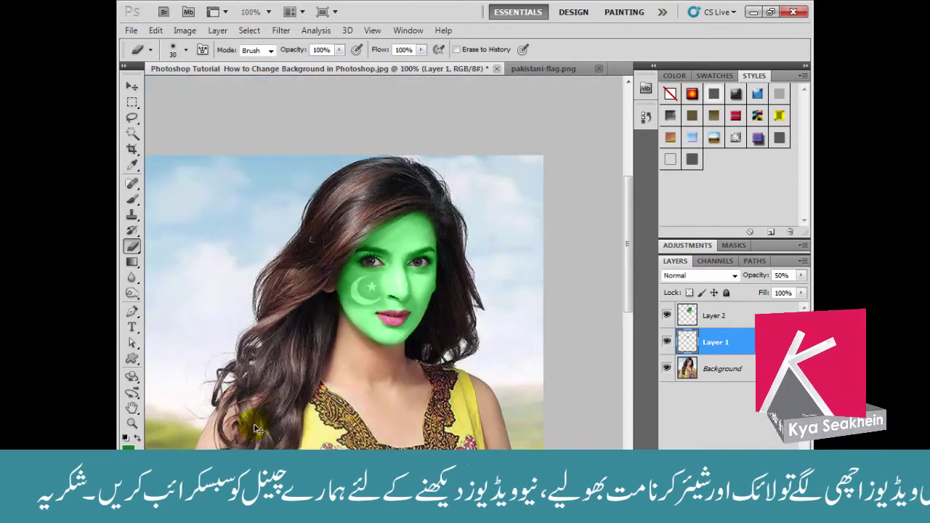
key(ctrl+plus)
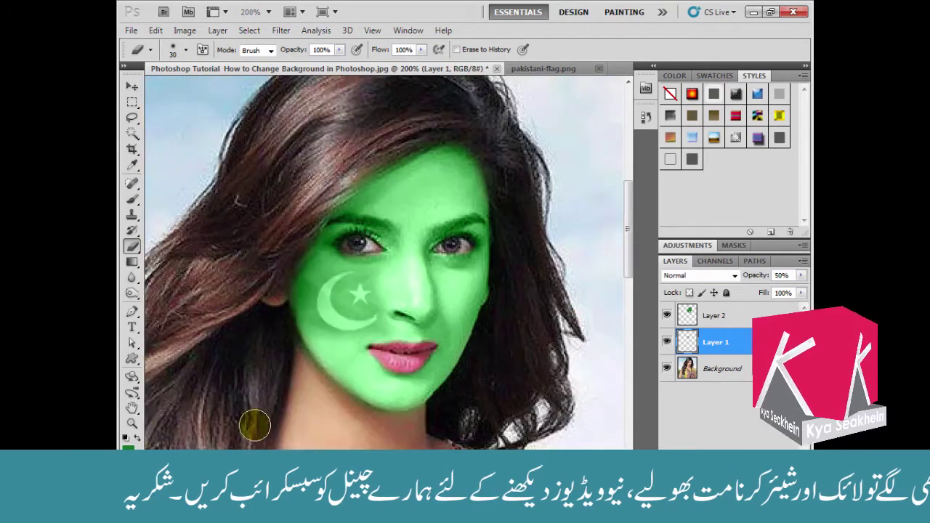
drag(416, 380, 494, 379)
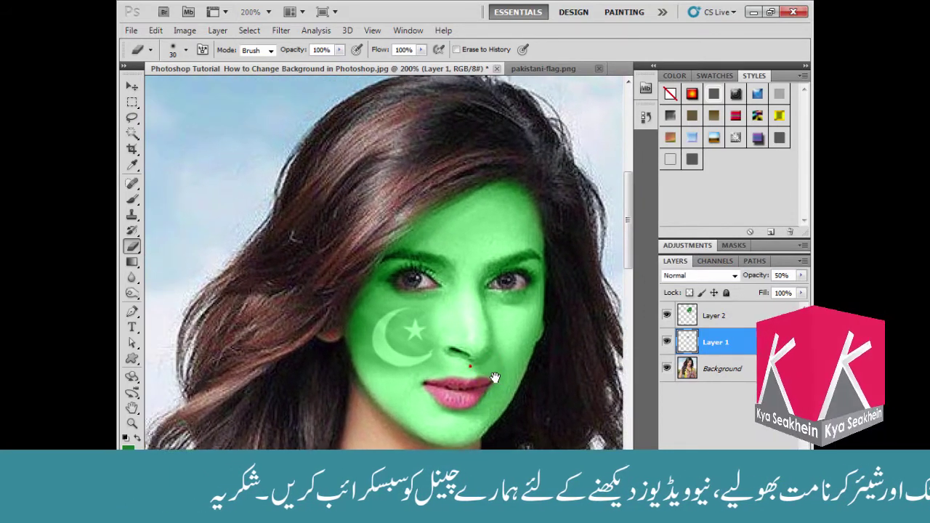